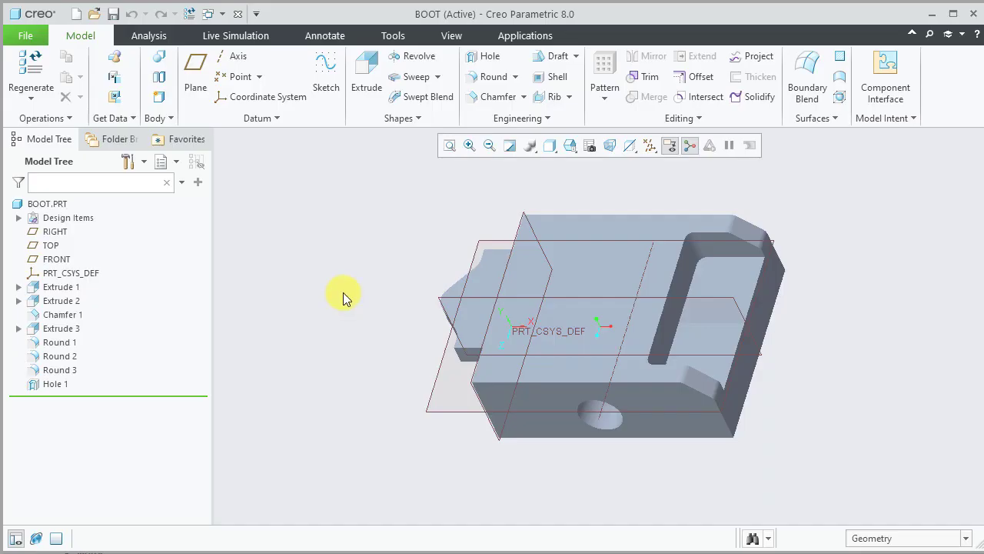
- Show the layer tree and hide every layer of the BOOT part
left_click(164, 164)
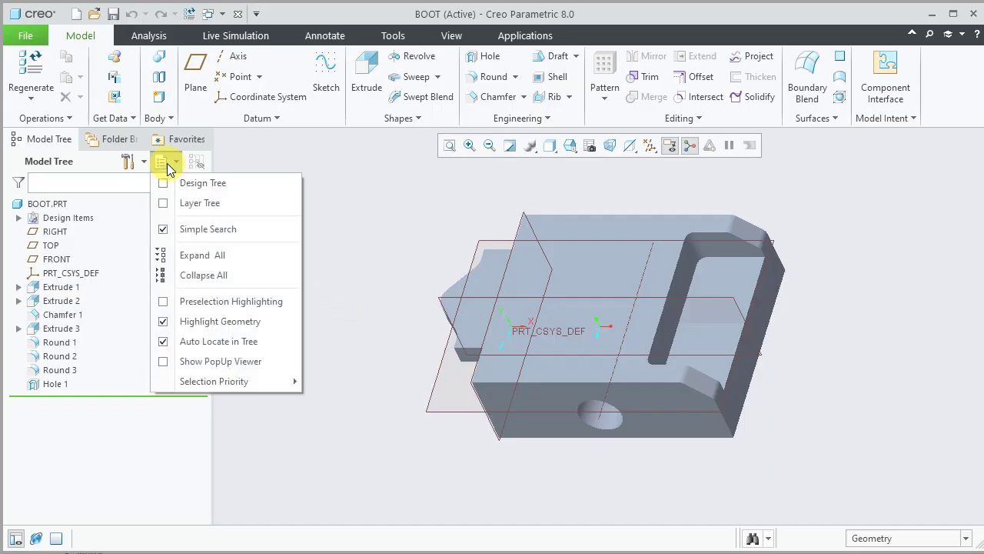
left_click(195, 204)
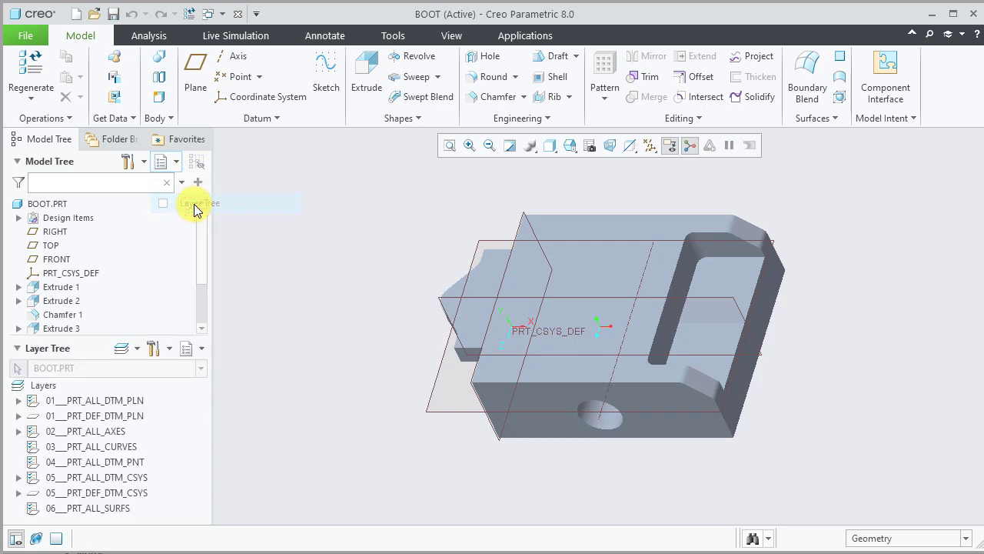
left_click(45, 386)
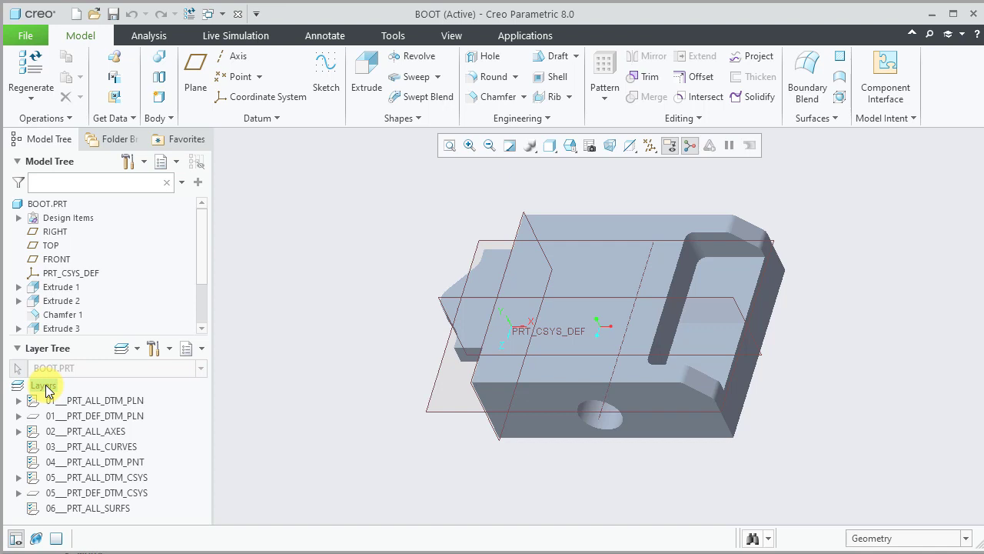
right_click(45, 386)
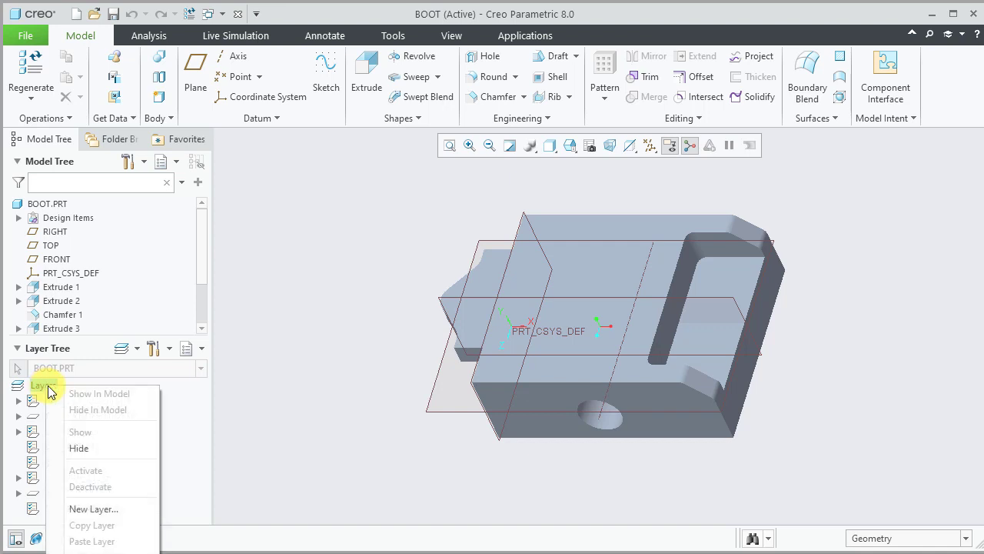
left_click(80, 447)
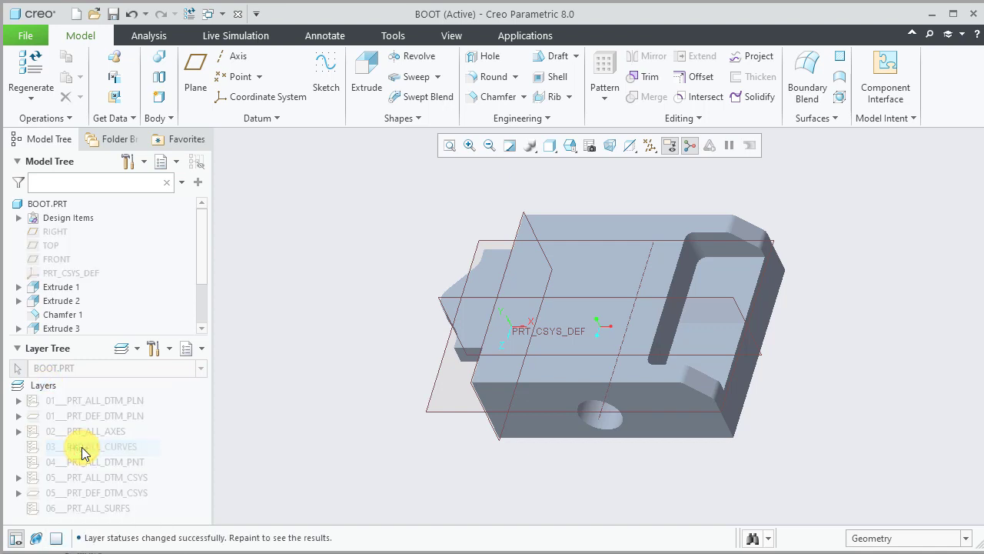
- Save the hidden layer status through View > Status > Save Status
left_click(452, 39)
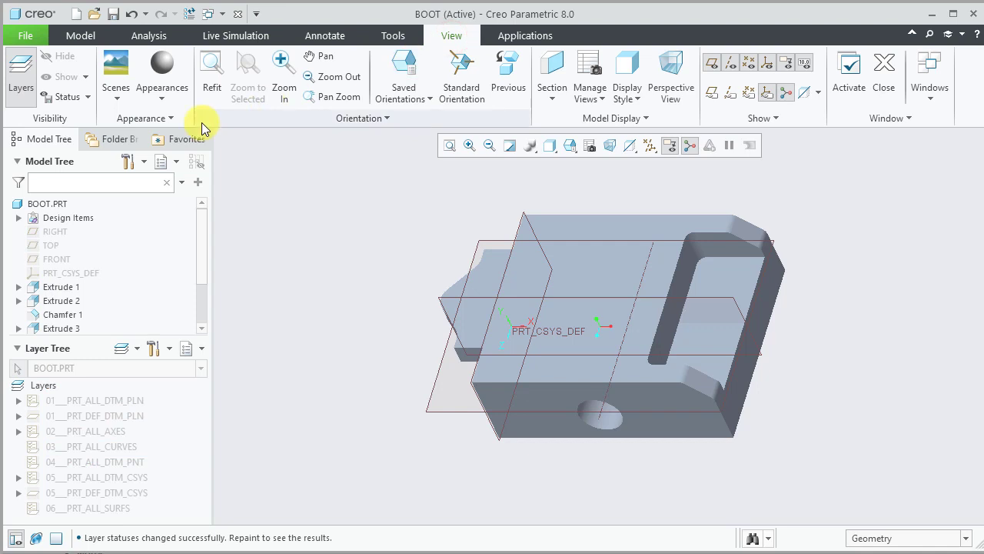
left_click(87, 98)
left_click(84, 117)
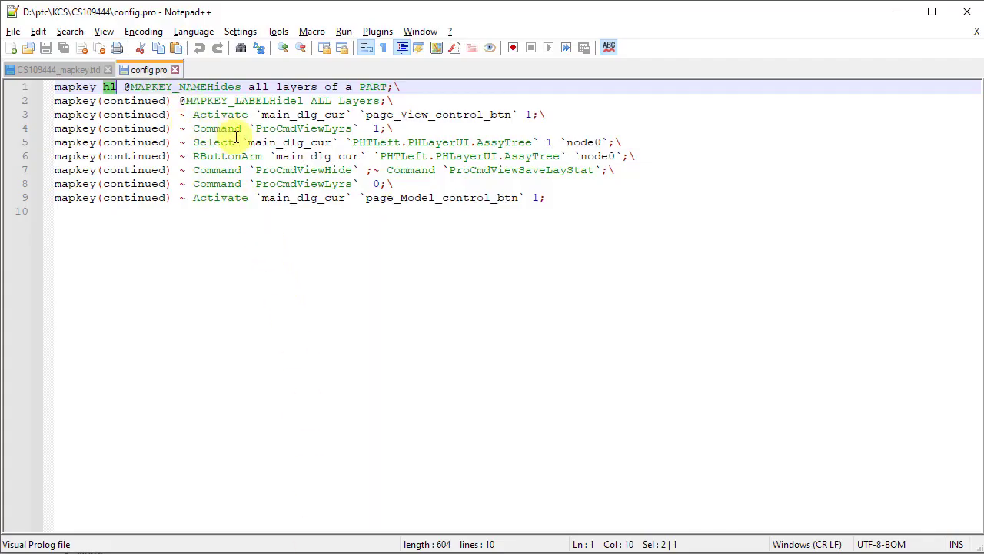
- Deselect the hl mapkey name in config.pro and go to File Explorer's Creo bin folder
left_click(283, 310)
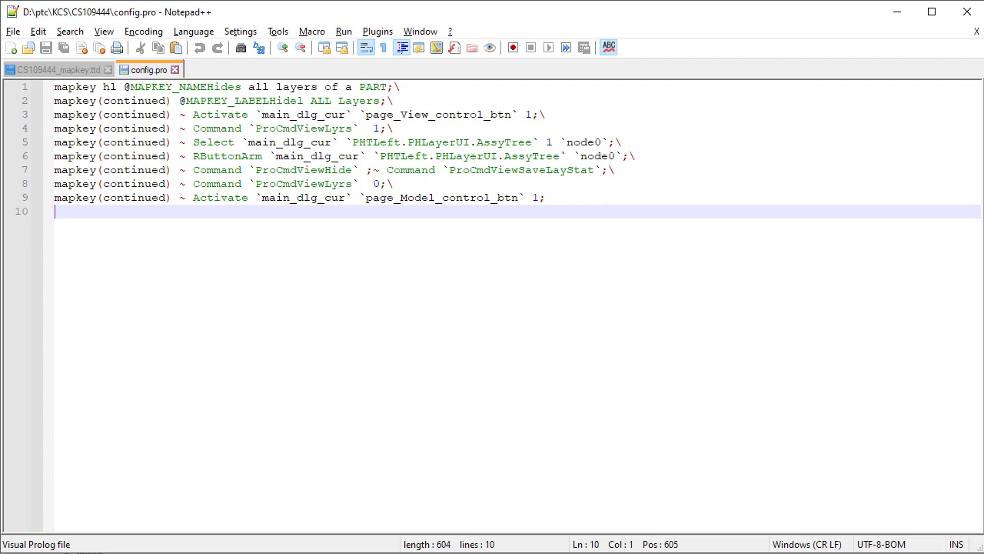
key("alt+Tab")
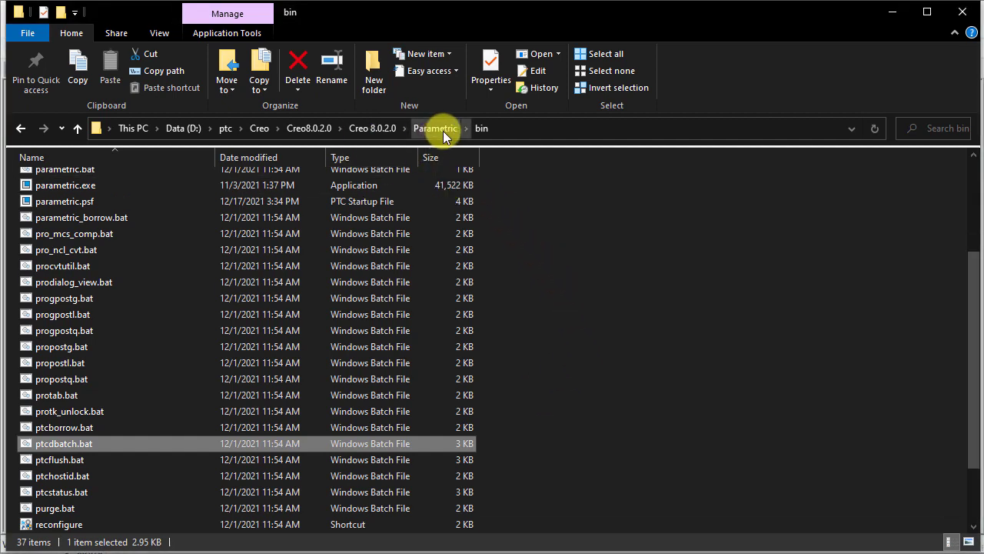
- Open ptcdbatch.bat from the bin folder to start Creo Distributed Batch
right_click(70, 444)
left_click(115, 75)
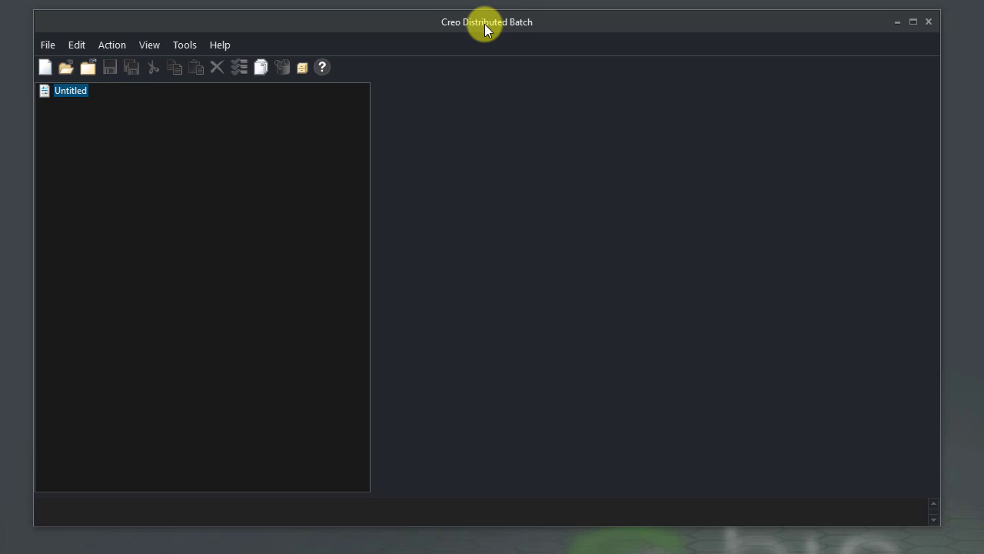
- Create a new 'Run a mapkey defined in a config.pro' task group and select it
left_click(255, 70)
left_click_drag(409, 58, 429, 36)
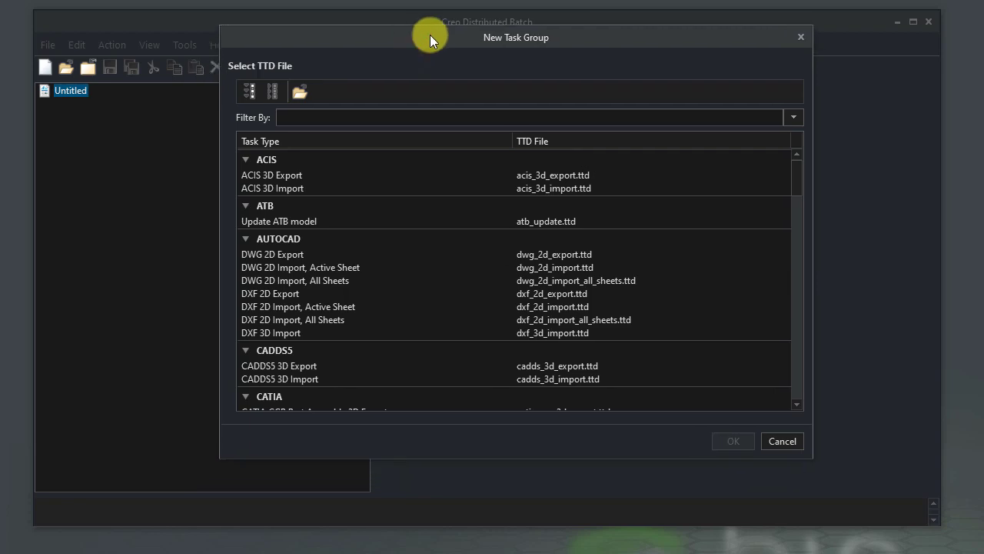
scroll(280, 296, "down", 15)
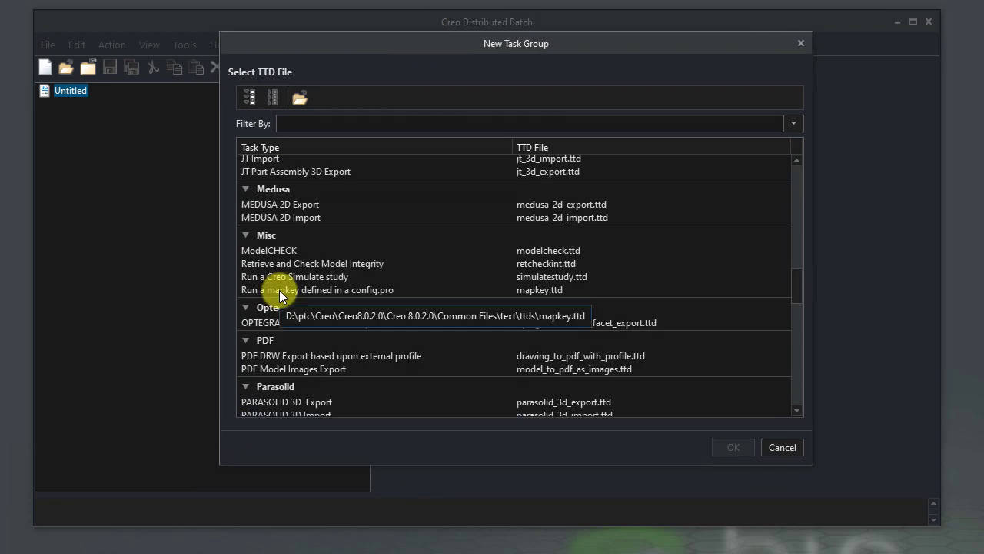
left_click(280, 292)
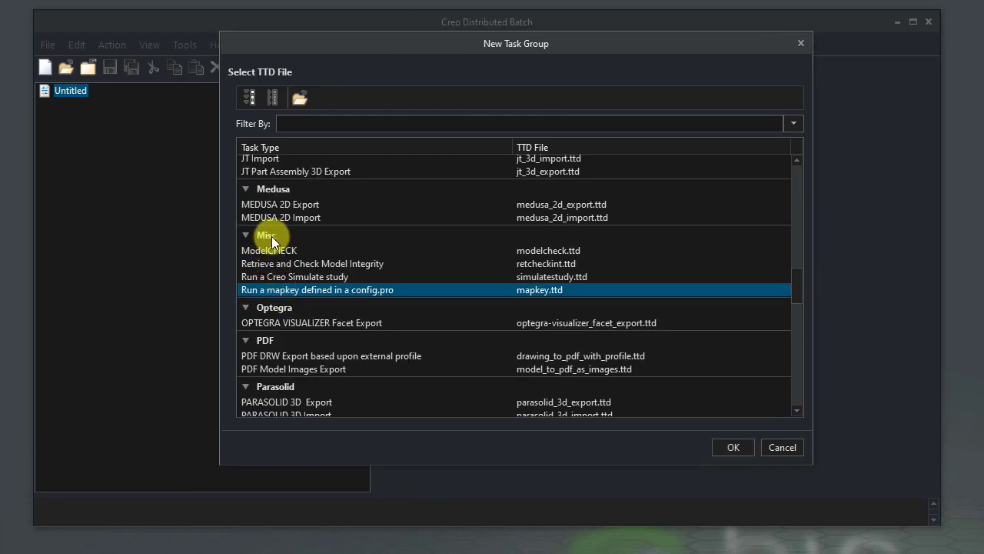
left_click(726, 448)
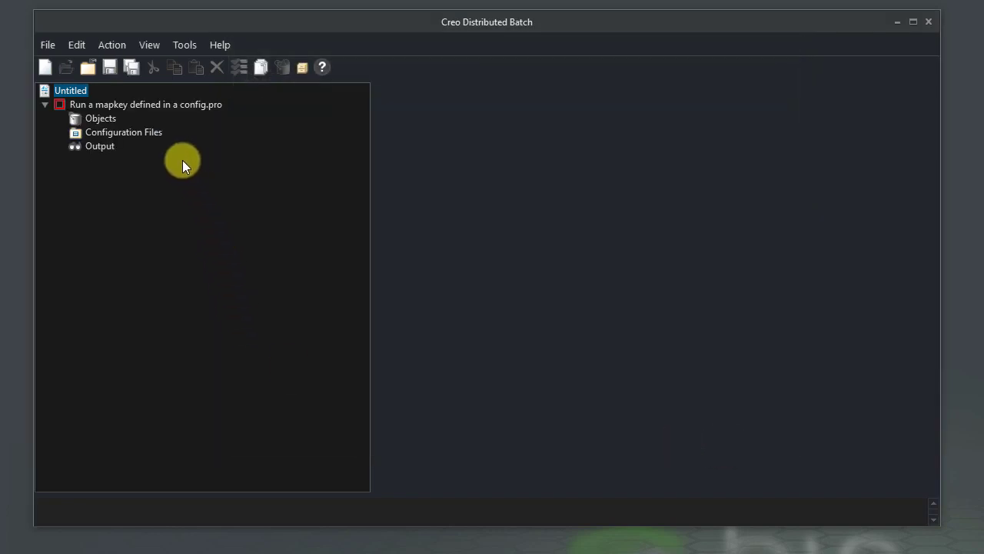
left_click(154, 105)
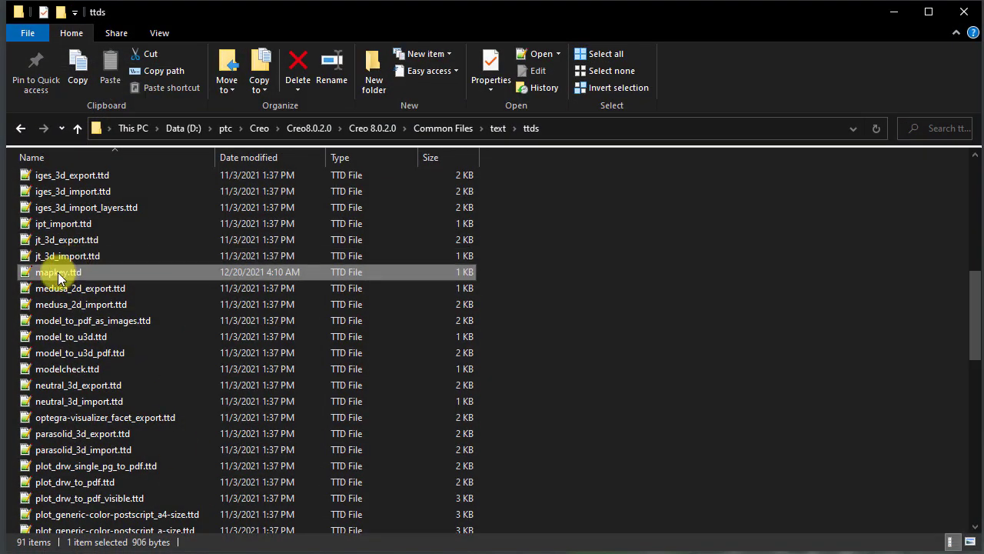
- Open mapkey.ttd from Common Files\text\ttds with Notepad++
right_click(60, 277)
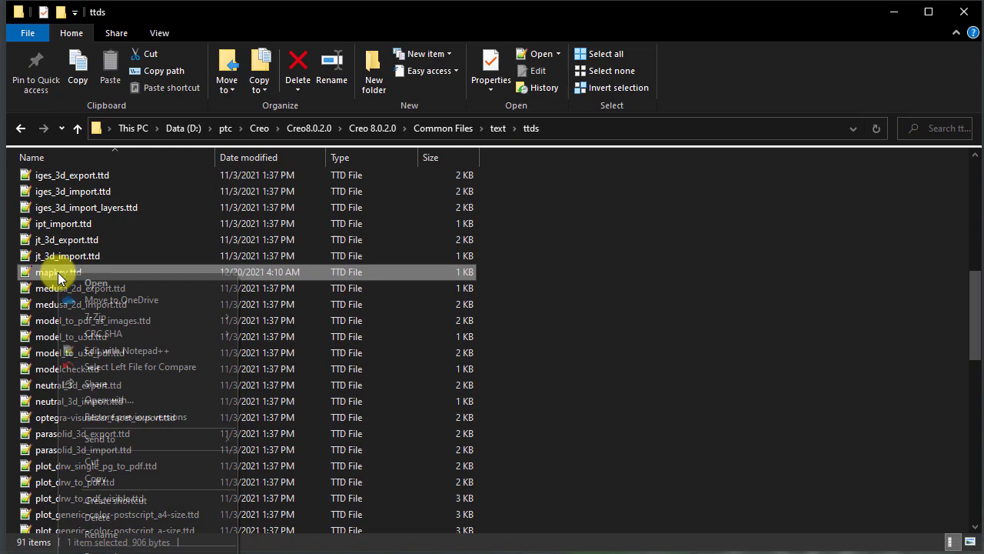
left_click(102, 350)
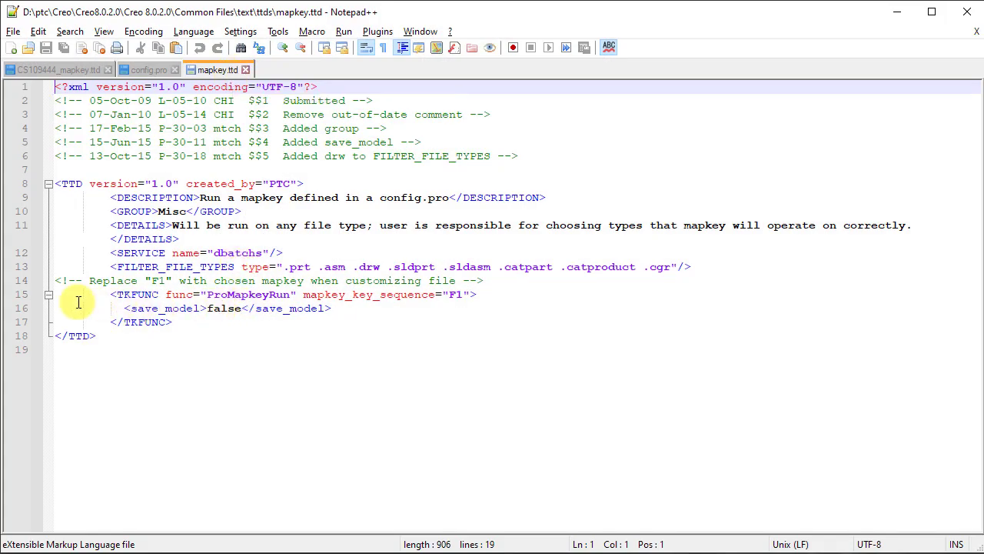
- Replace the F1 mapkey key sequence in mapkey.ttd with hl
double_click(457, 295)
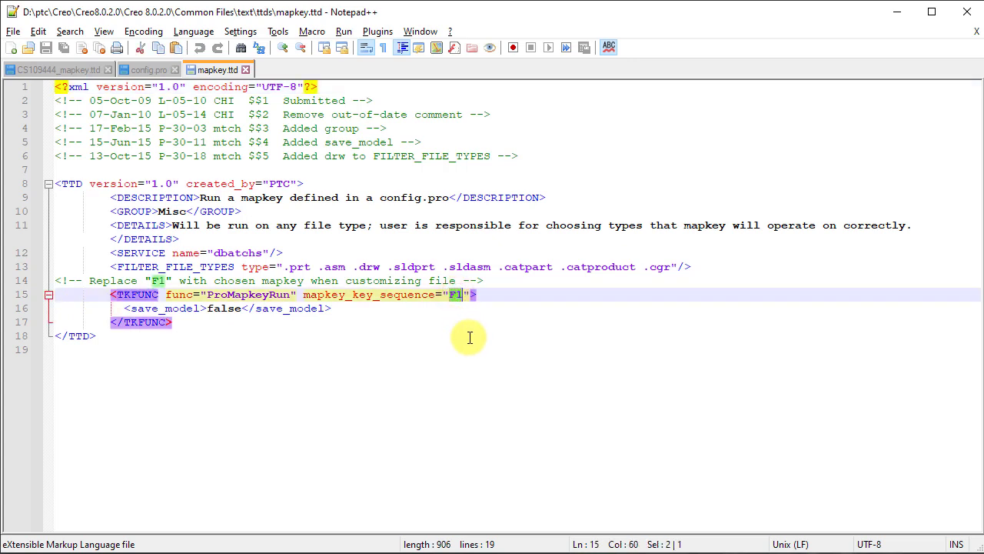
left_click(142, 69)
double_click(107, 87)
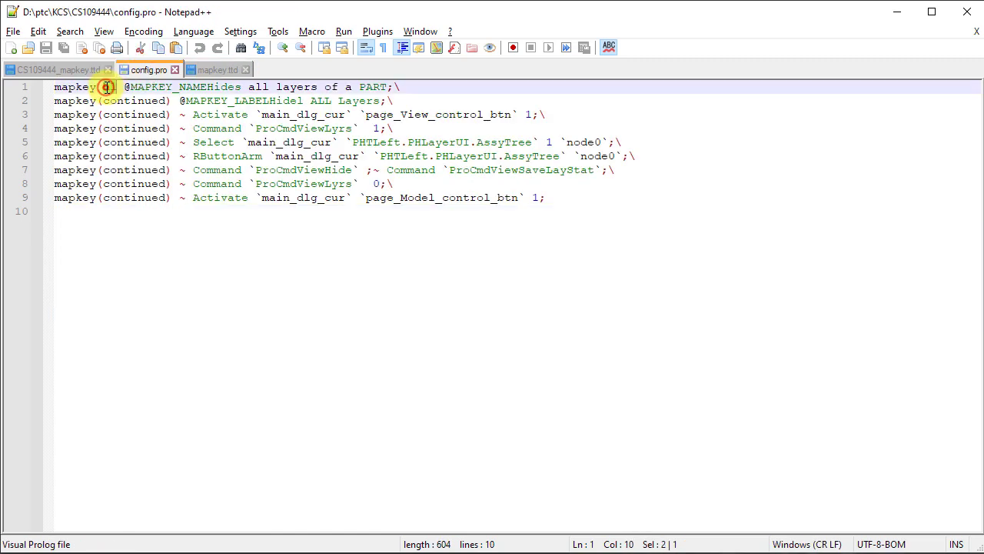
left_click(210, 70)
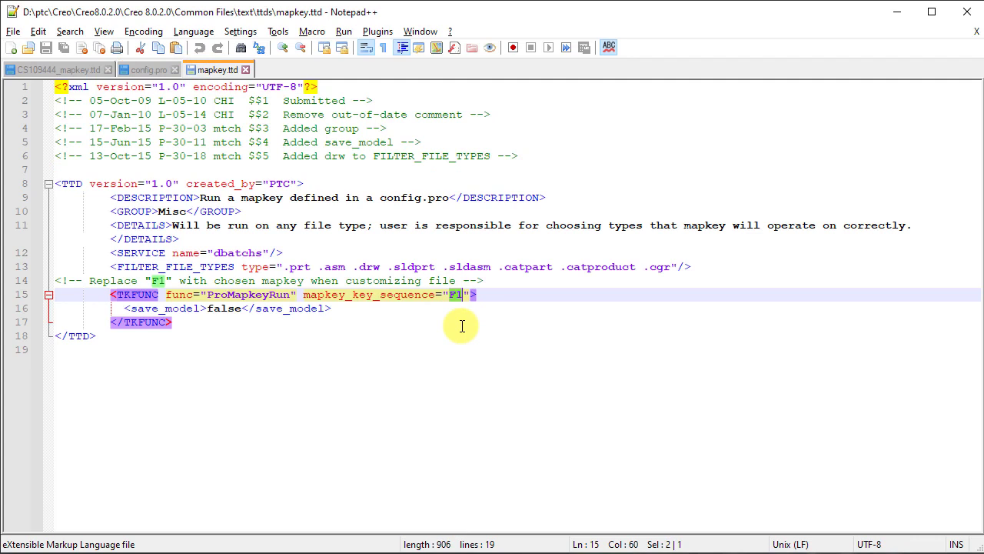
type("hl")
- Change save_model from false to true and save mapkey.ttd
double_click(223, 309)
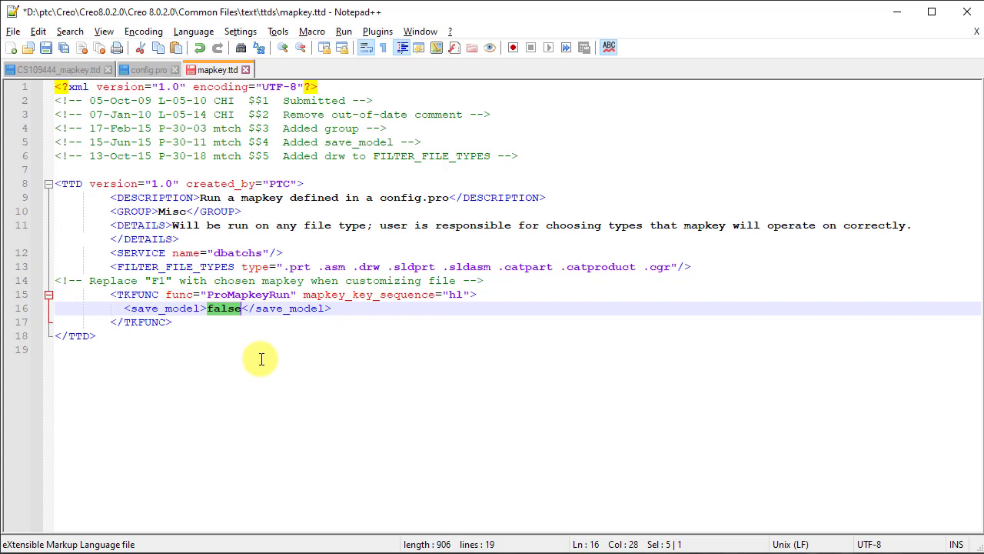
type("tru")
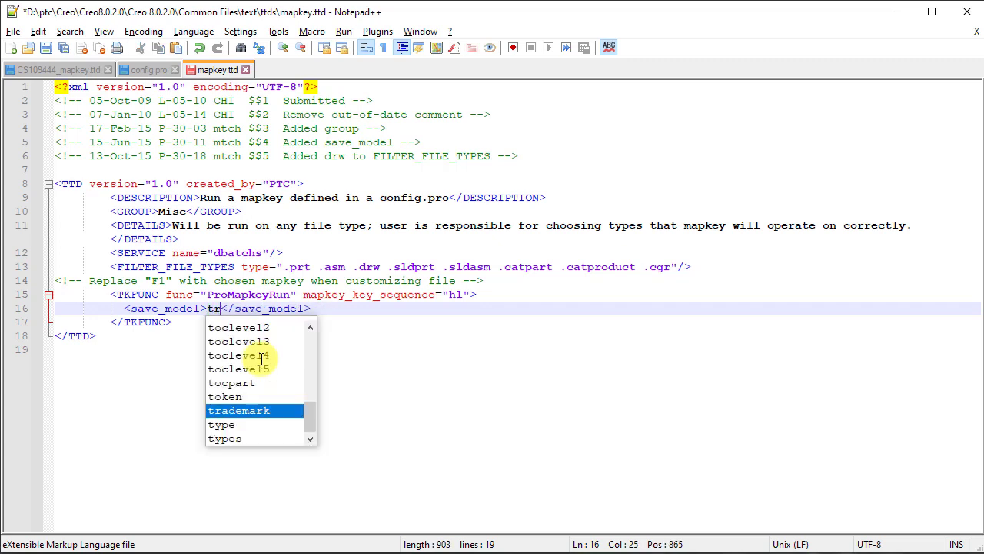
type("e")
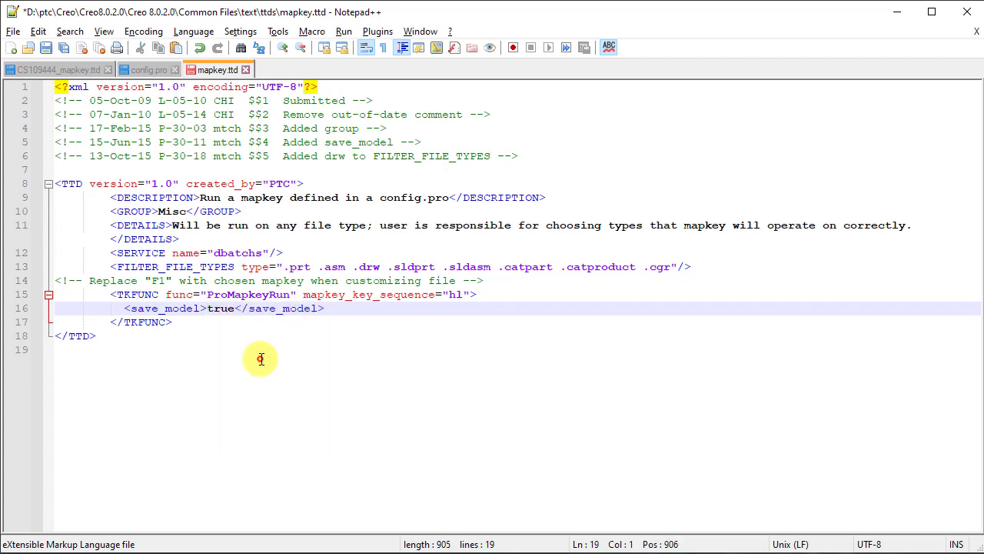
left_click(260, 358)
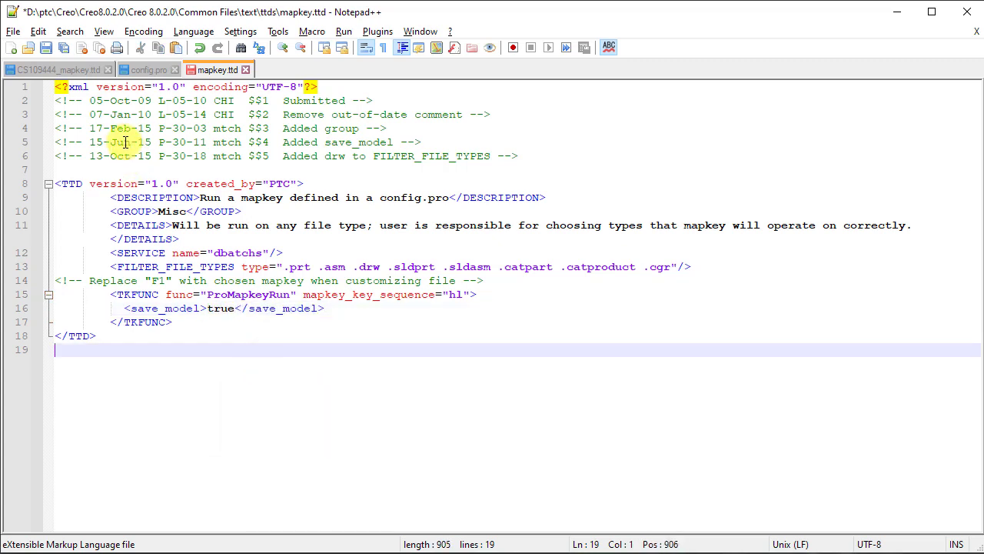
left_click(48, 50)
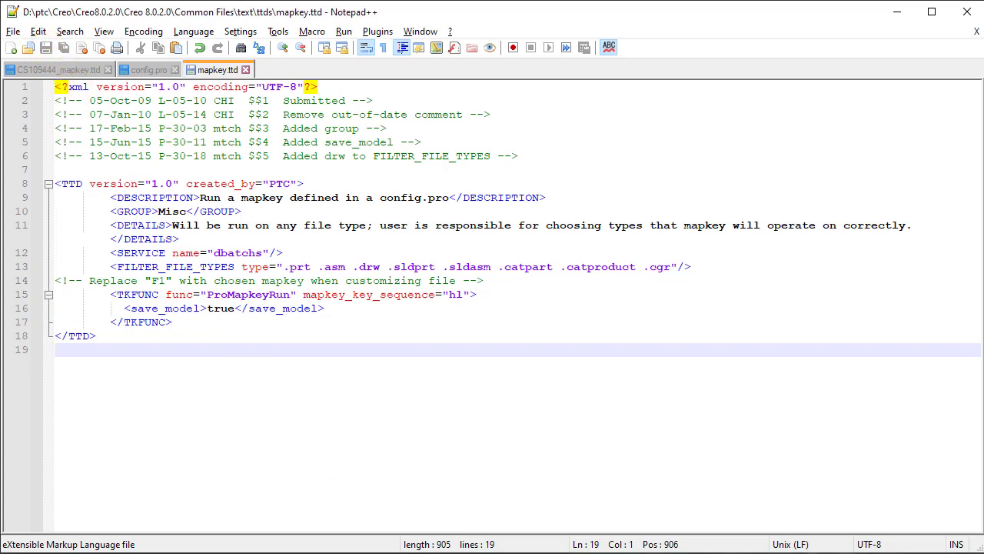
- Set the task group's DSM to Standalone
key("alt+Tab")
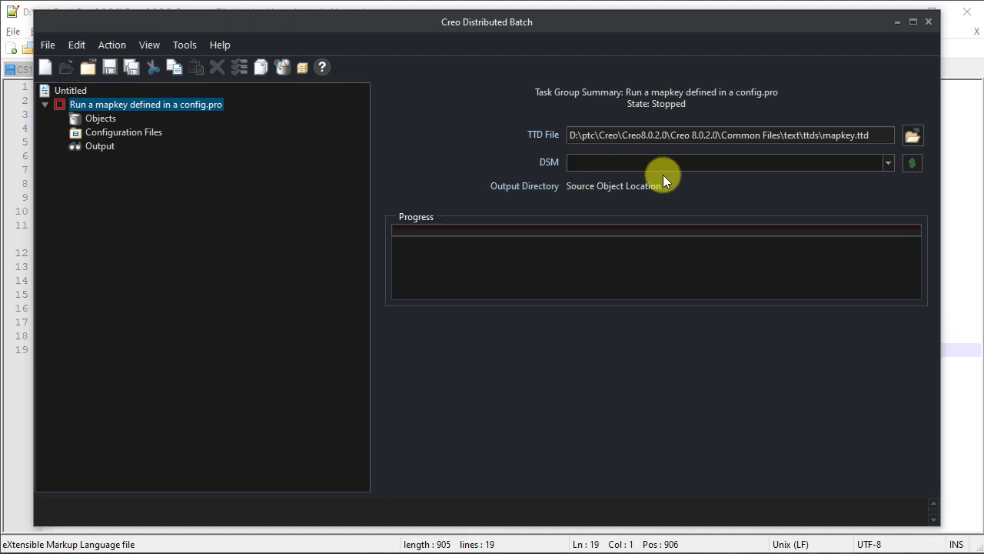
left_click(886, 164)
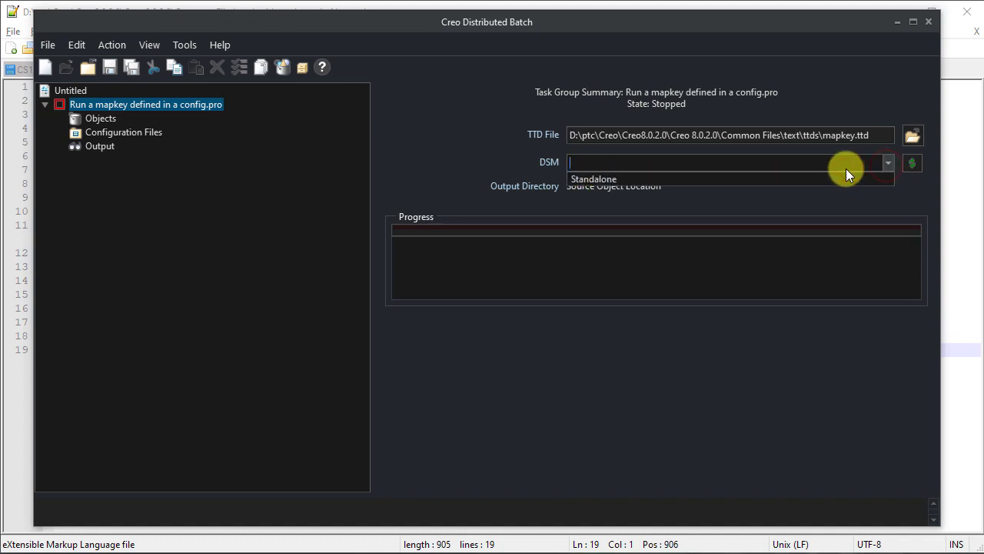
left_click(601, 182)
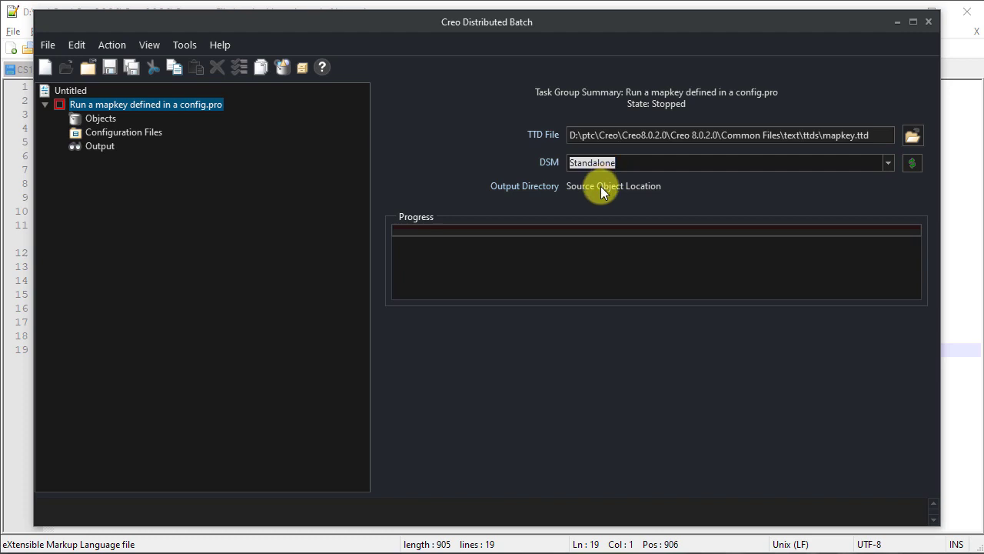
- Add all part files from the working directory's Models folder as task objects
left_click(100, 119)
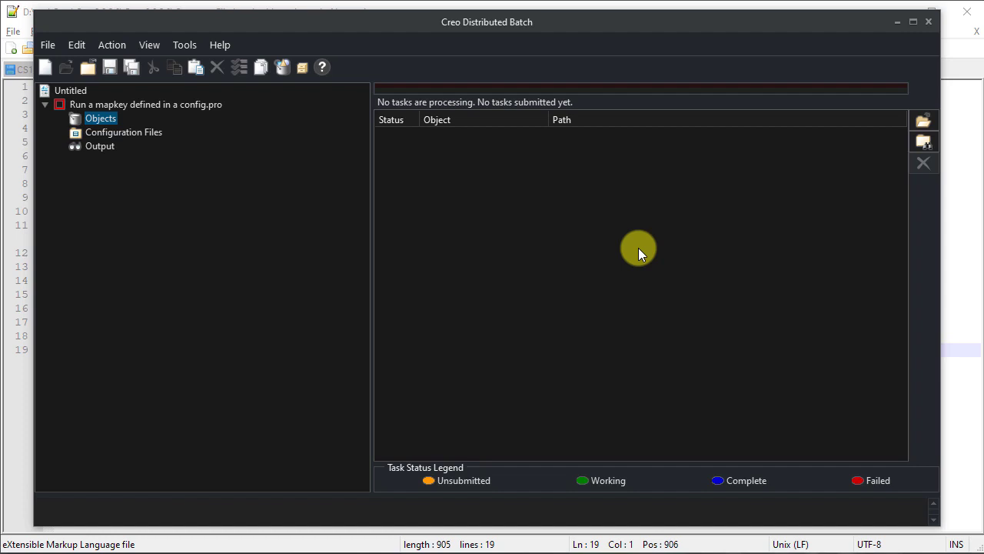
left_click(924, 120)
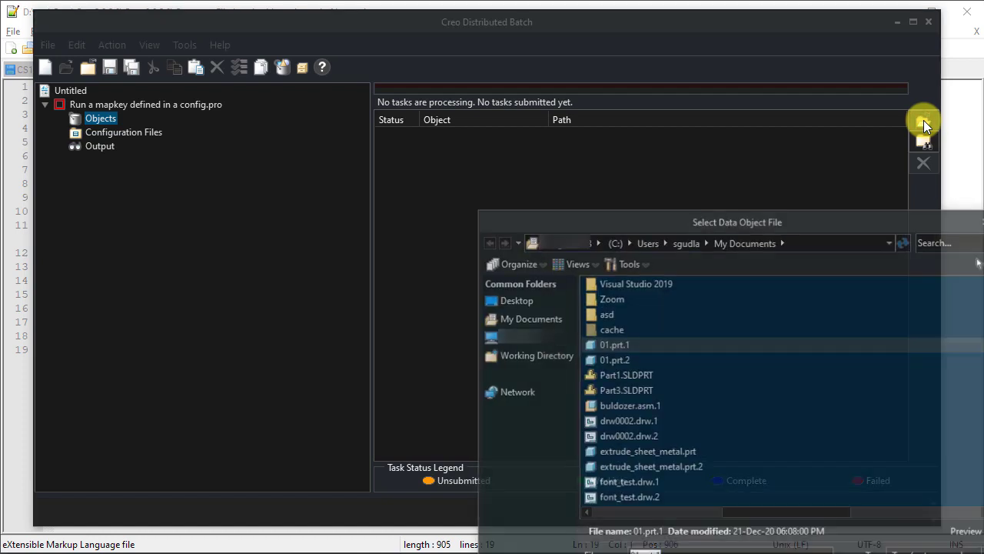
left_click(529, 356)
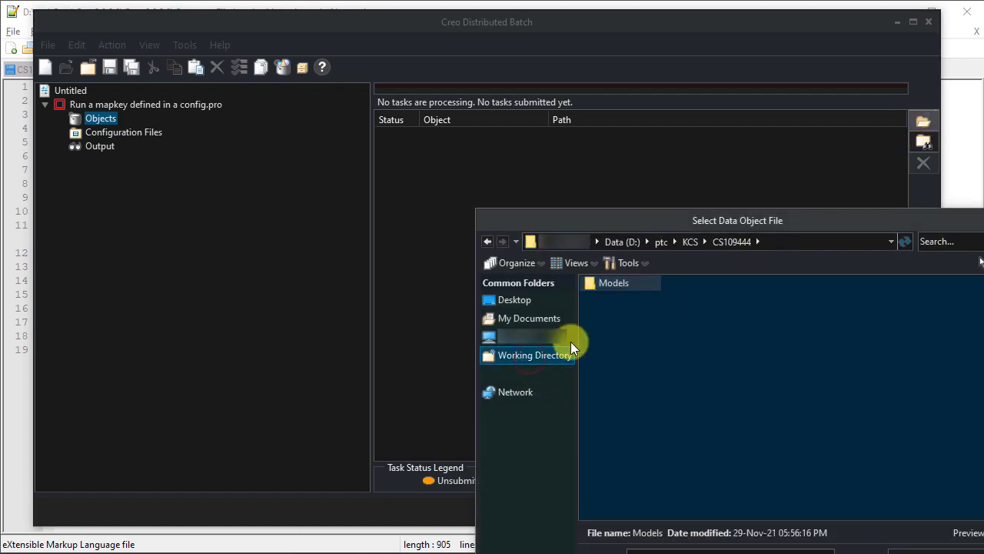
double_click(619, 282)
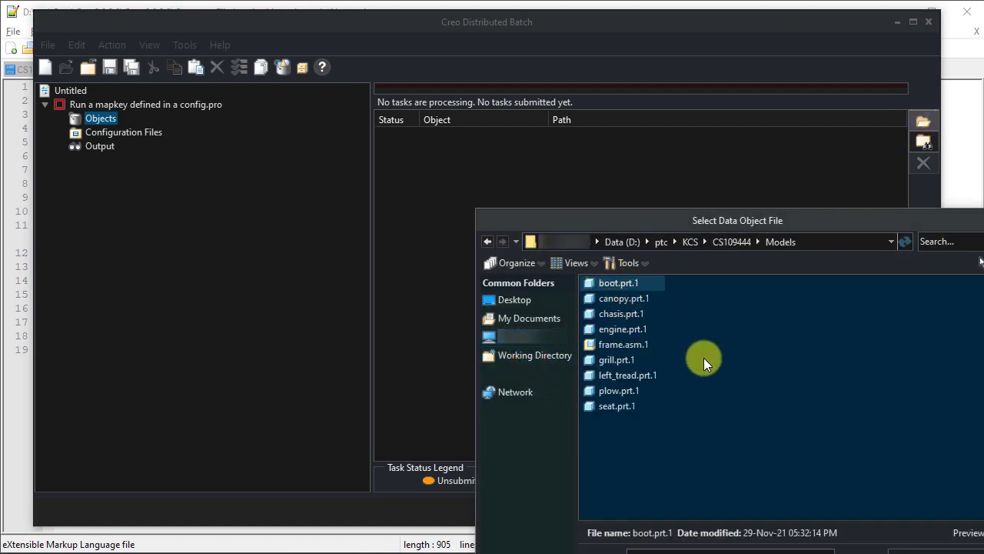
key("ctrl+a")
left_click_drag(689, 221, 635, 143)
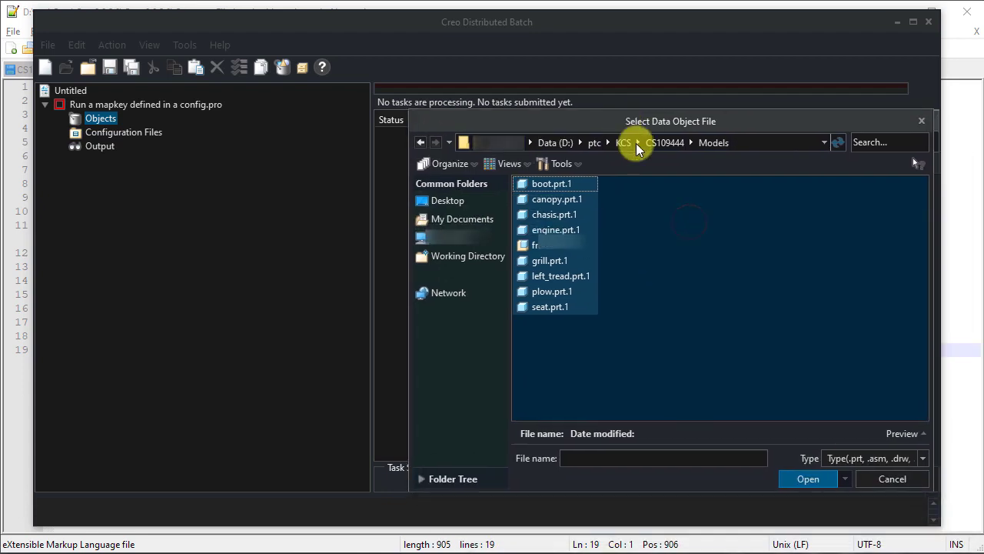
left_click(792, 477)
left_click(125, 132)
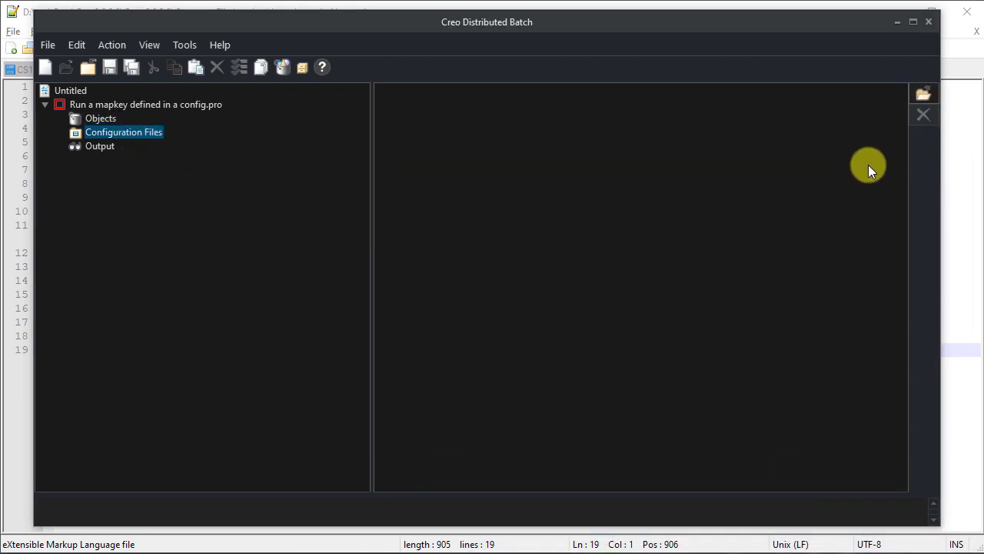
- Attach config.pro from the working directory as the configuration file and review the output settings
left_click(925, 93)
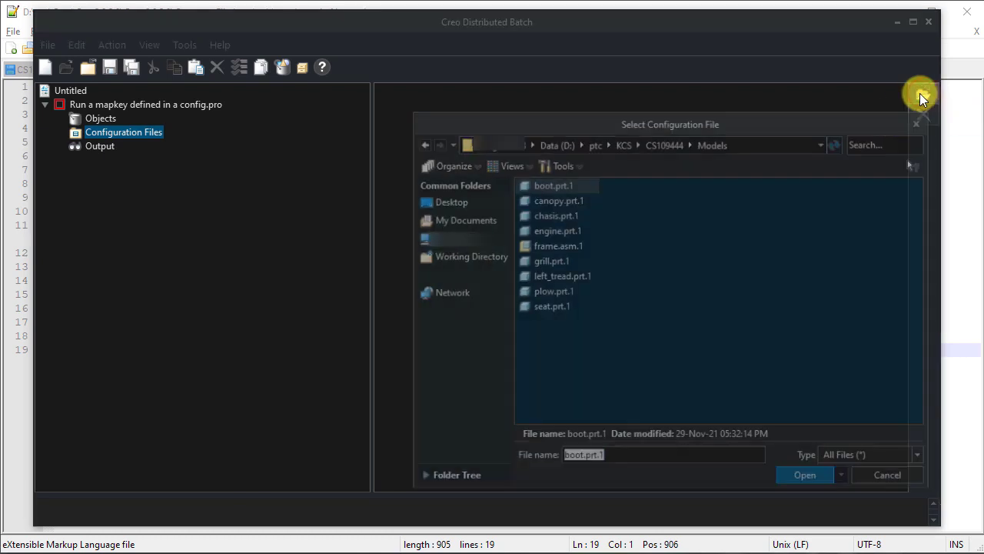
left_click(471, 256)
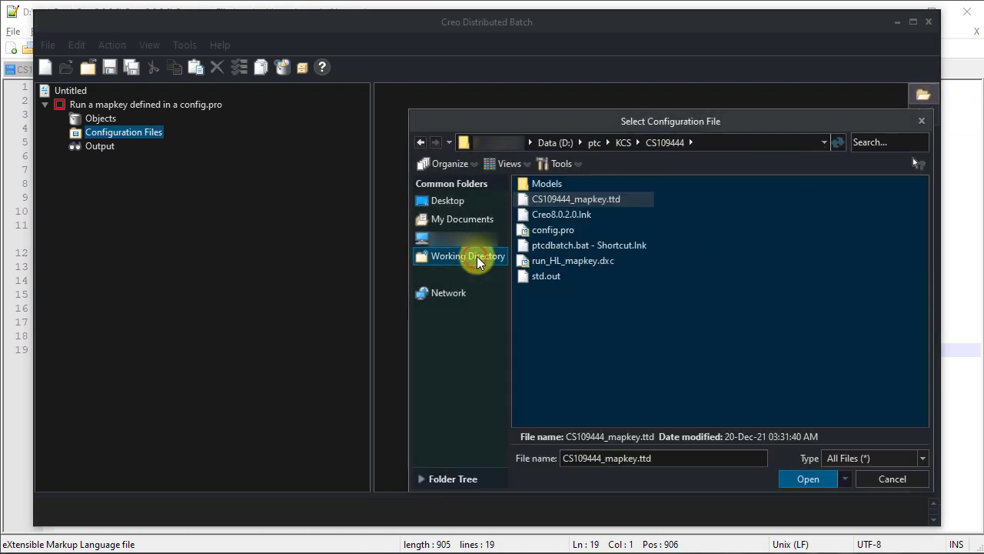
left_click(543, 230)
double_click(543, 230)
left_click(101, 146)
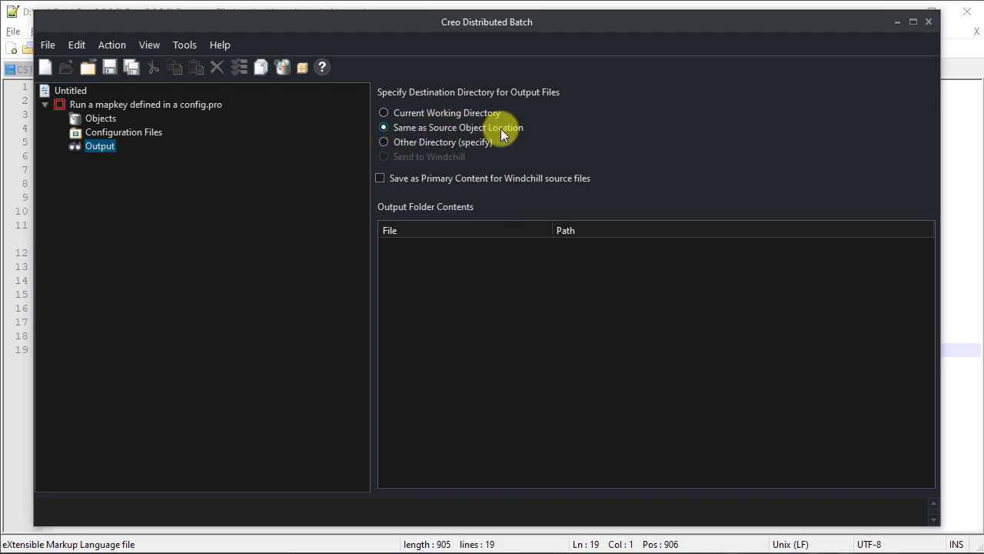
- Save the batch as run_HL_mapkey.dxc and run the selected group on all 8 parts
left_click(109, 67)
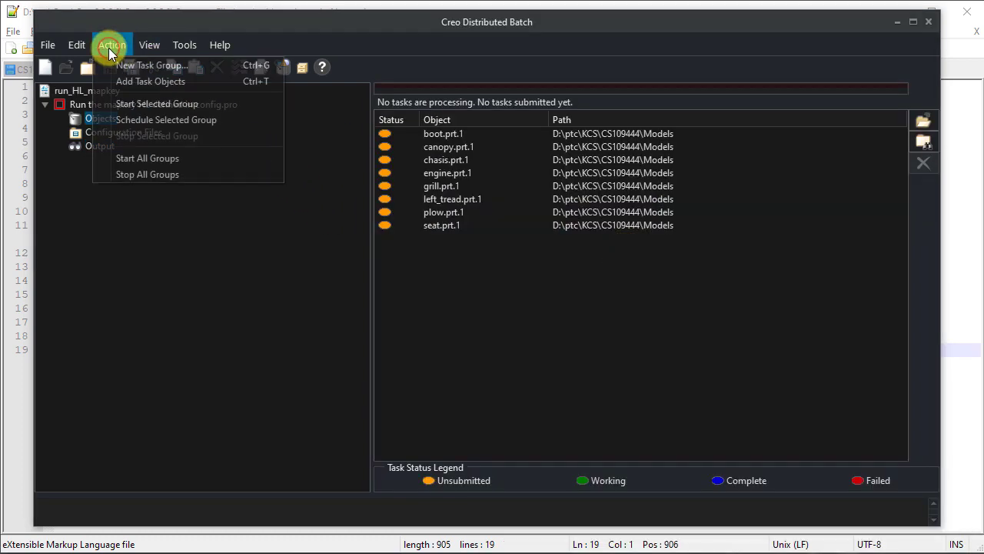
left_click(138, 106)
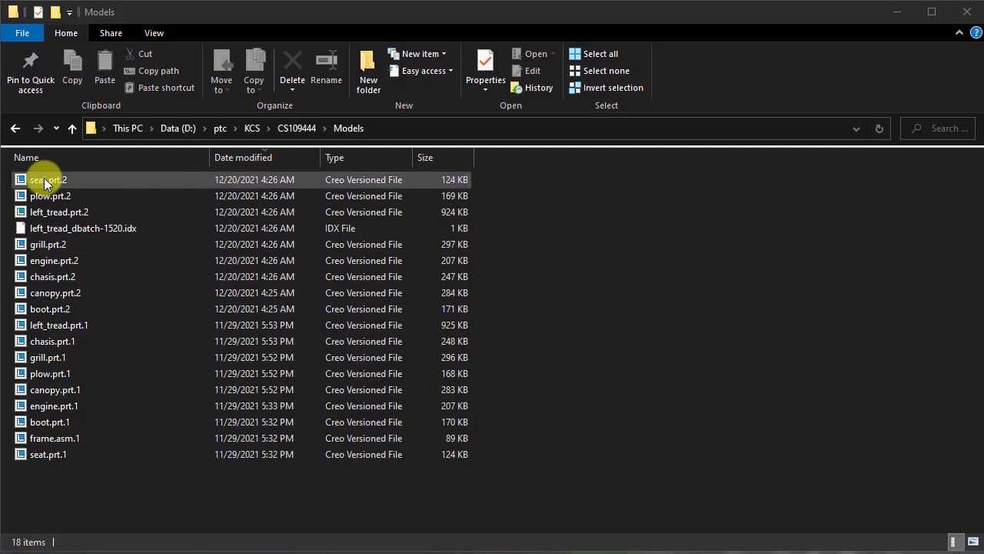
- Select the new .prt.2 versions from seat.prt.2 through boot.prt.2 in Models
left_click(44, 182)
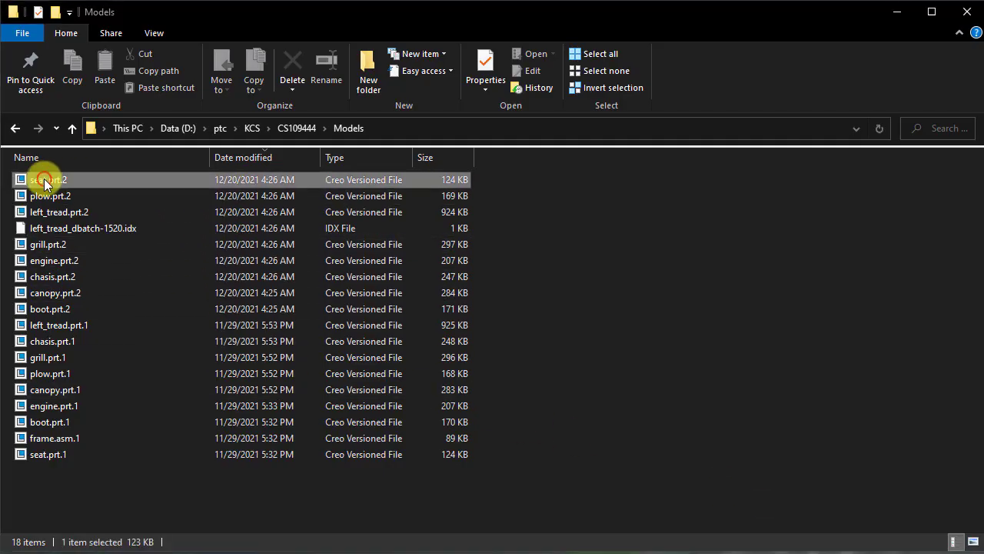
left_click(70, 311, "shift")
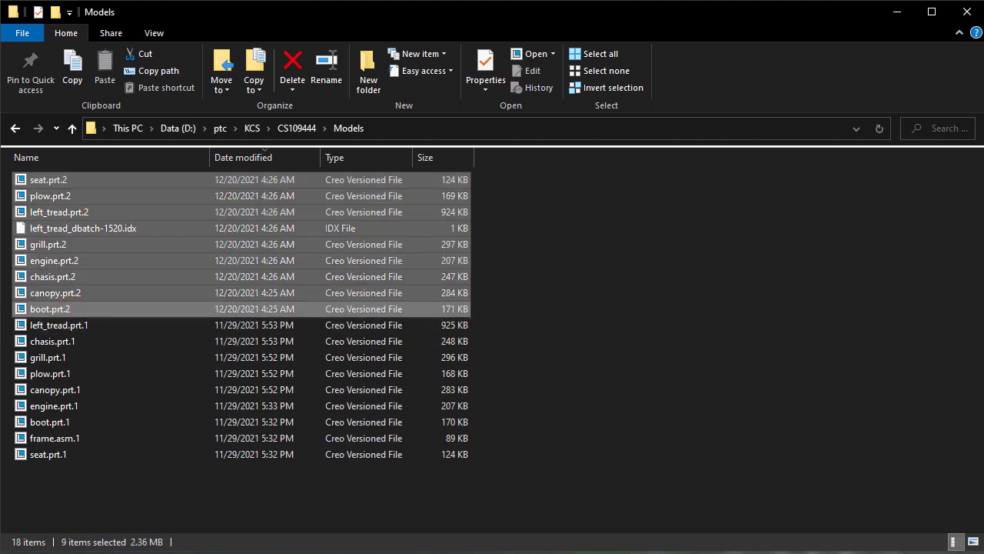